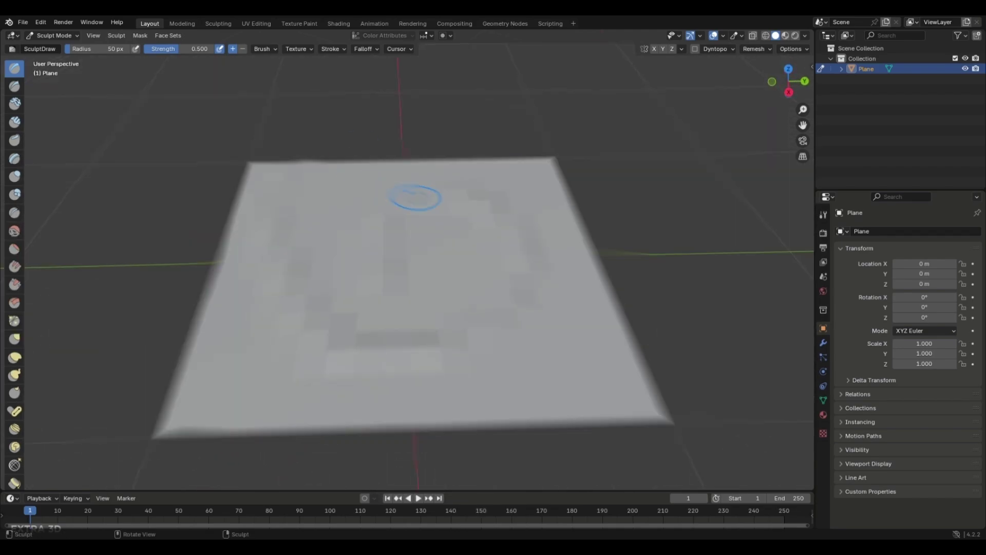
Sculpt a curved Clay Strips stroke, then stamp a Rock 5 texture across the whole plane.
scroll(462, 236, "down", 5)
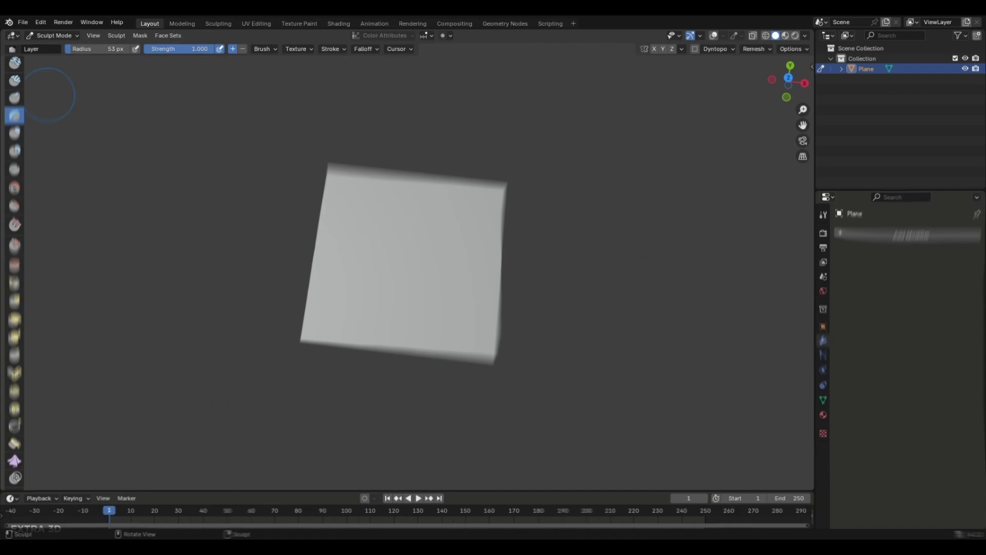
mouse_move(372, 227)
left_mouse_down()
mouse_move(411, 300)
mouse_move(480, 331)
left_mouse_up()
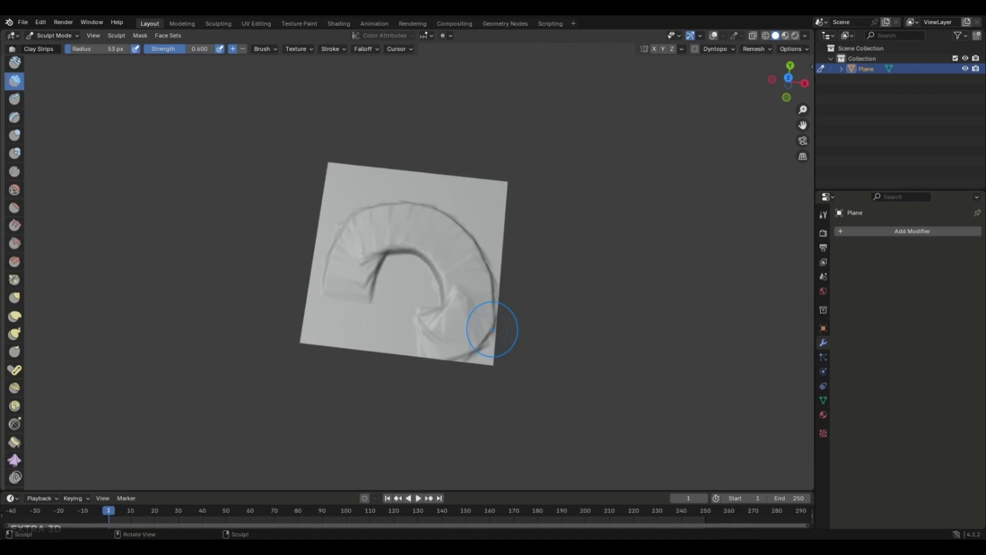
middle_click_drag(480, 331, 514, 277)
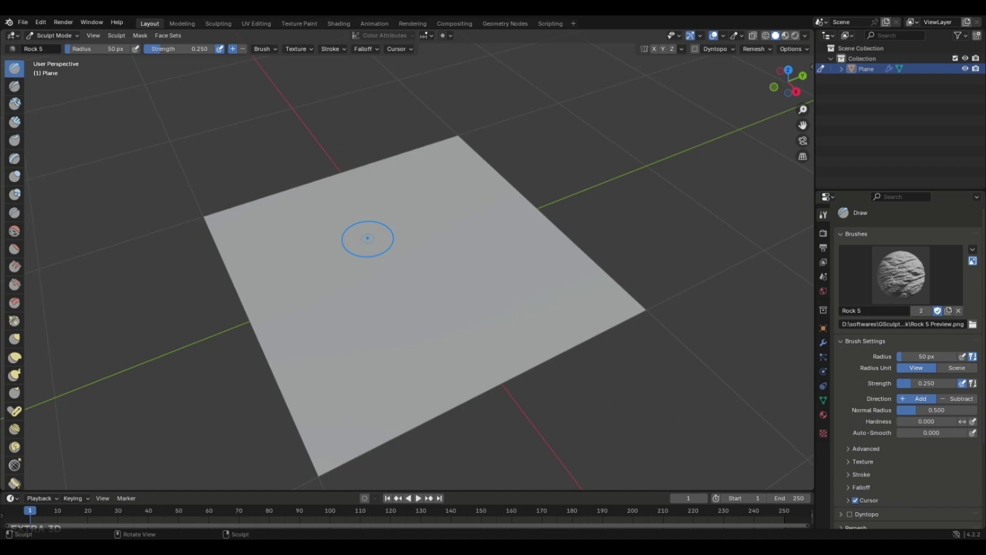
left_click_drag(378, 241, 796, 363)
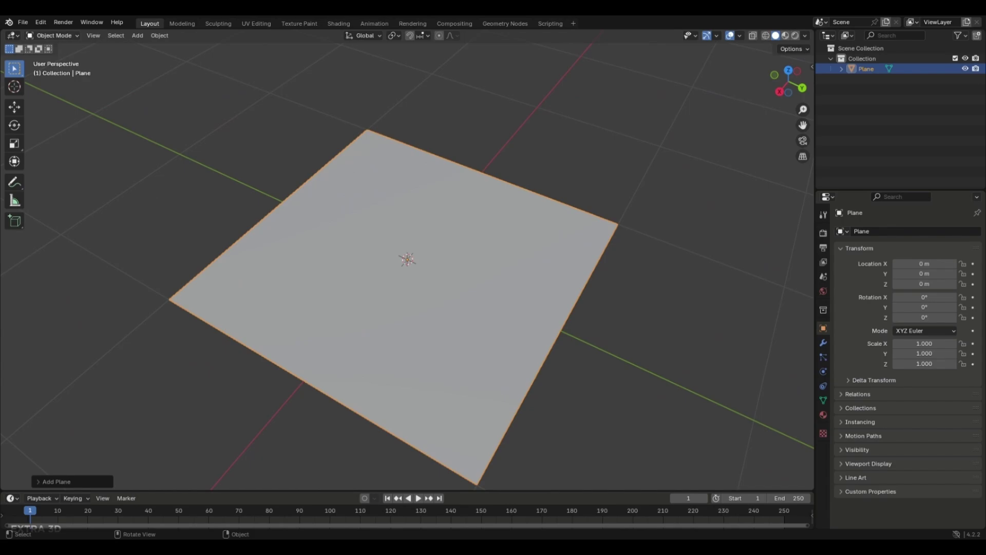
Switch to Sculpt Mode, then in Edit Mode subdivide the plane into a denser grid and deselect all.
left_click(53, 36)
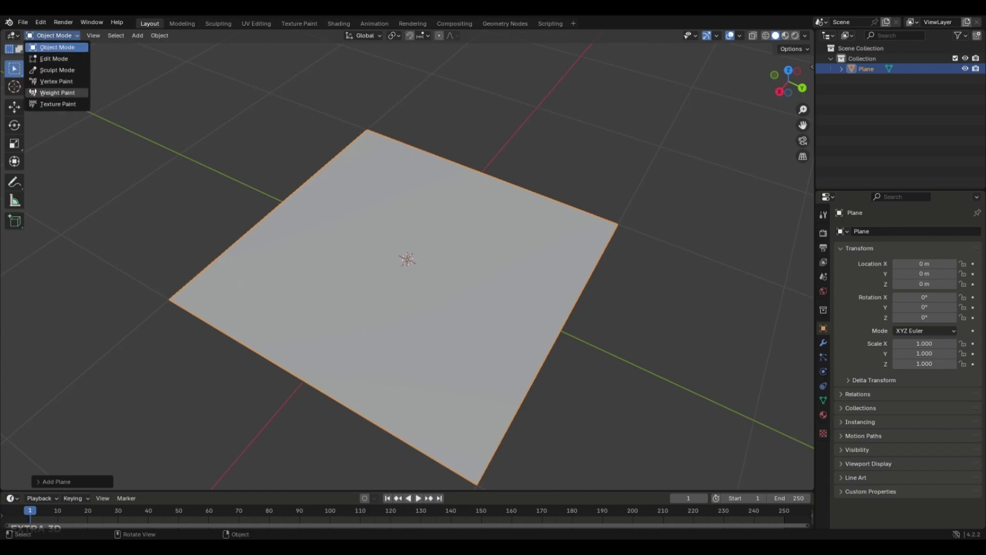
left_click(57, 69)
scroll(399, 235, "down", 5)
scroll(398, 235, "up", 5)
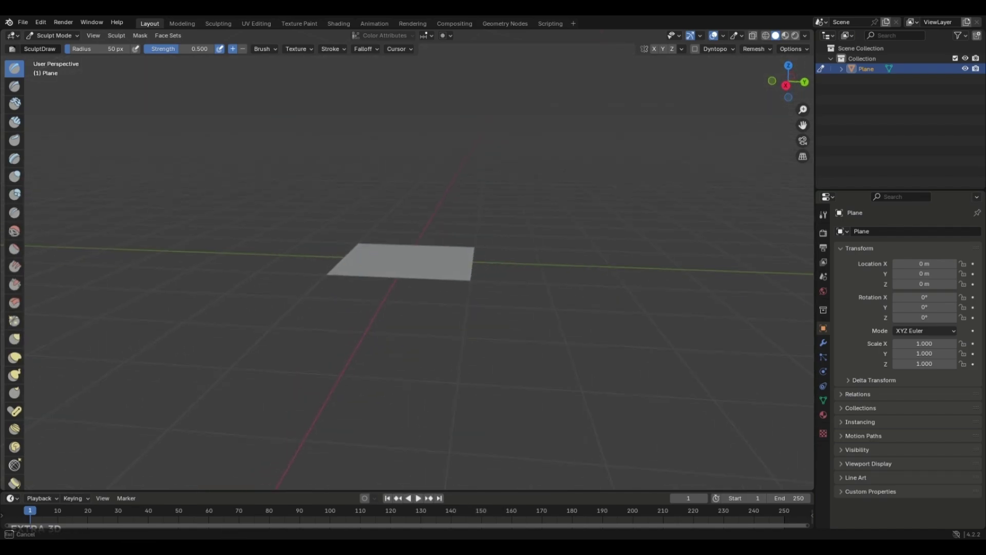
key("Tab")
scroll(407, 256, "up", 3)
right_click(407, 256)
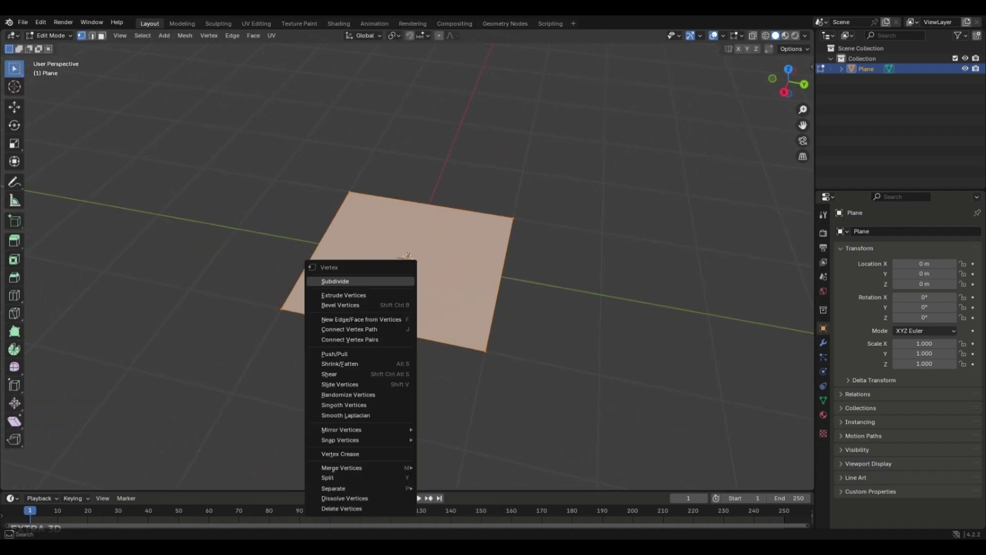
left_click(349, 281)
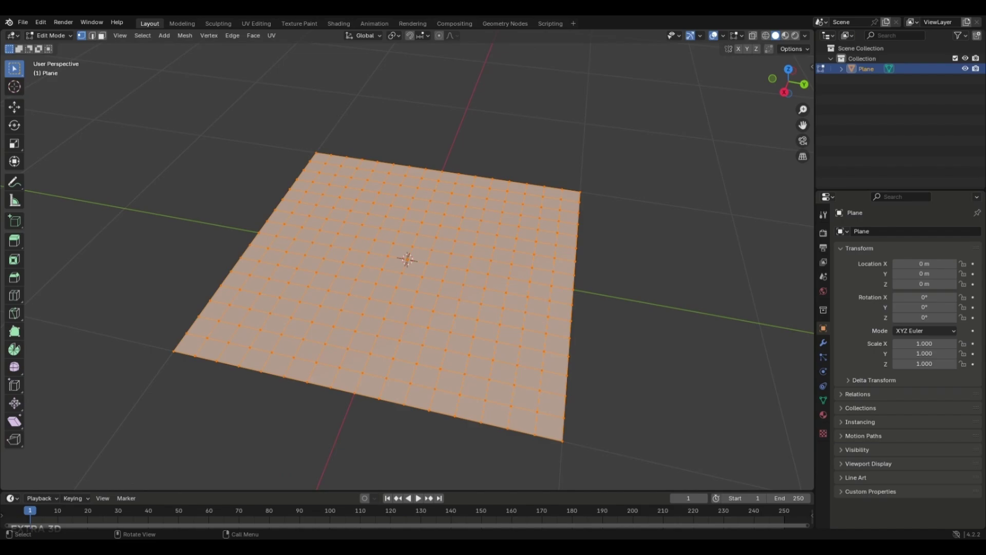
key("alt+a")
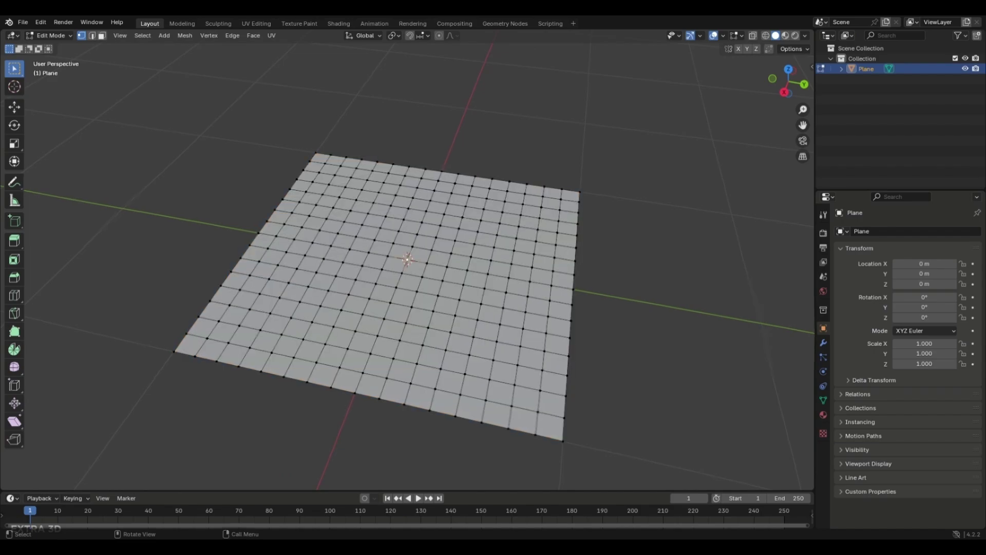
middle_click_drag(407, 256, 407, 232)
Cancel a test vertex move, leaving the plane flat, and return to Sculpt Mode.
key("g")
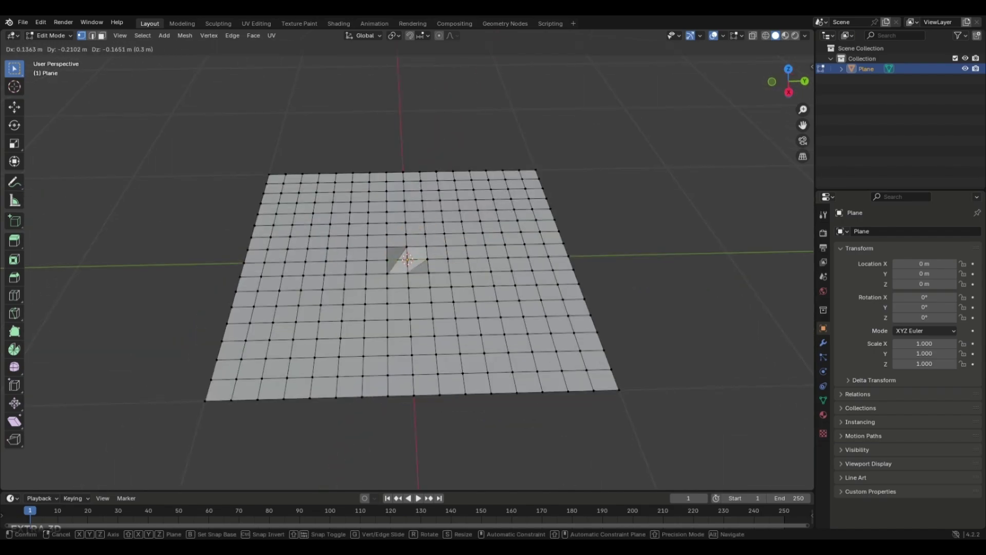
key("Escape")
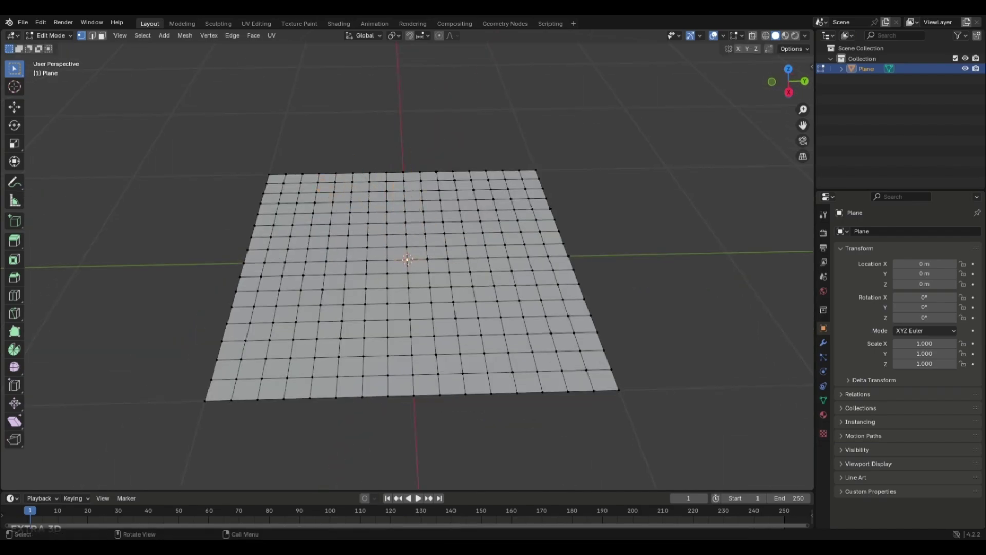
key("Tab")
key("ctrl+z")
left_click(51, 34)
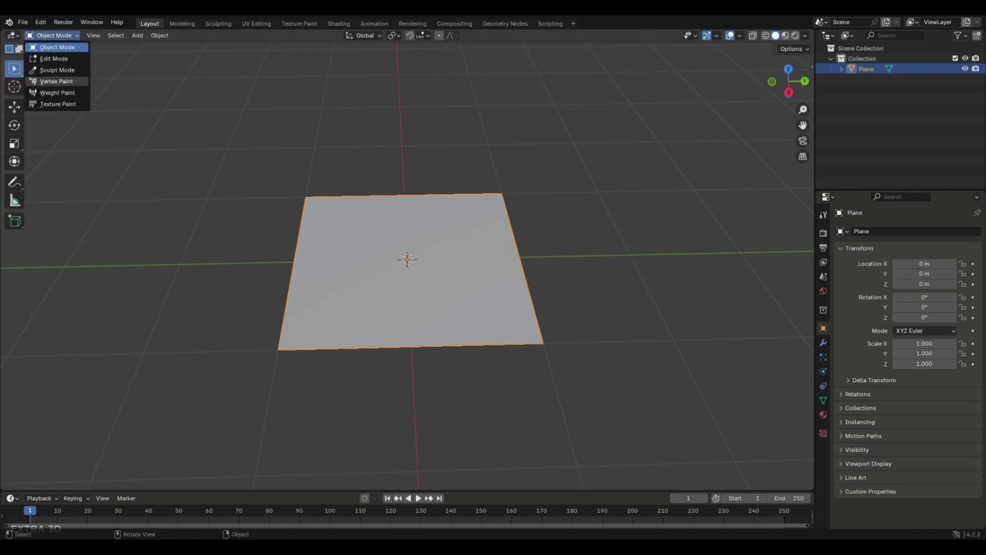
left_click(56, 70)
Add a Simple-type Subdivision Surface modifier with viewport level 8 to the plane.
middle_click_drag(326, 211, 326, 195, "ctrl")
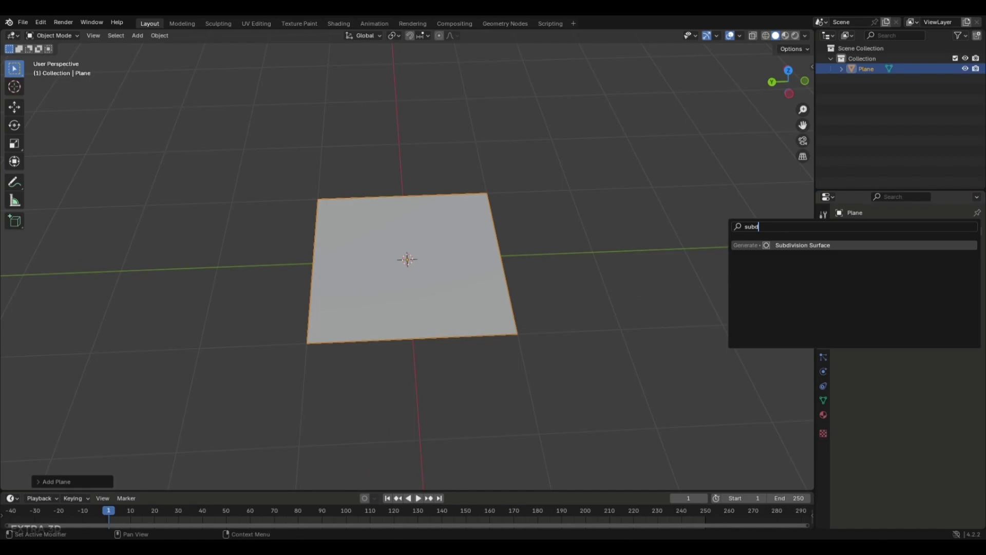
key("Return")
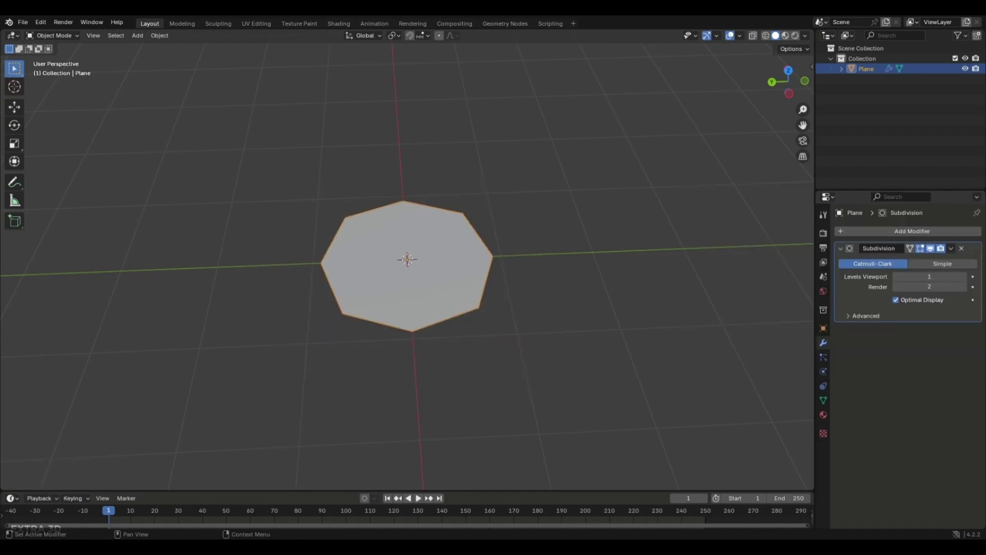
left_click(943, 263)
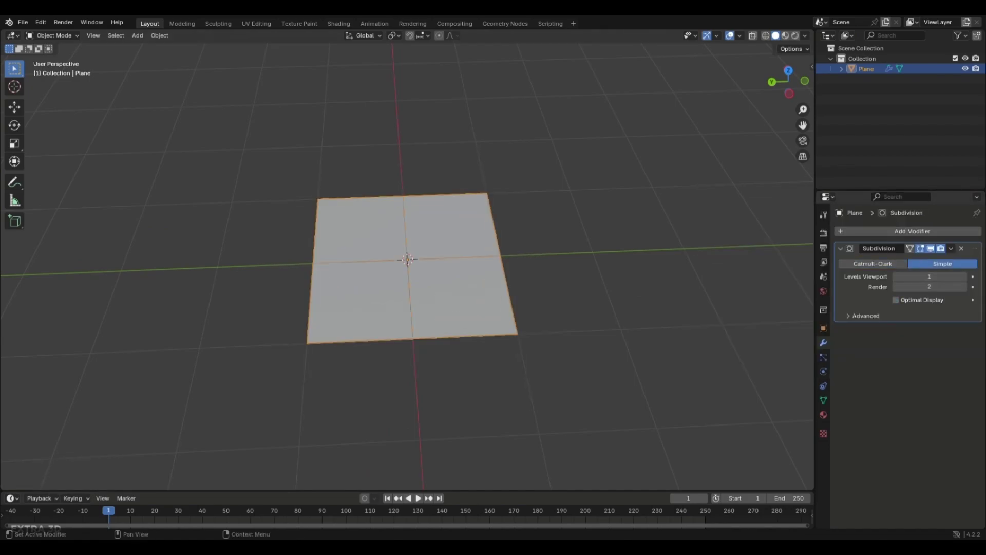
scroll(408, 259, "up", 5)
scroll(408, 259, "down", 3)
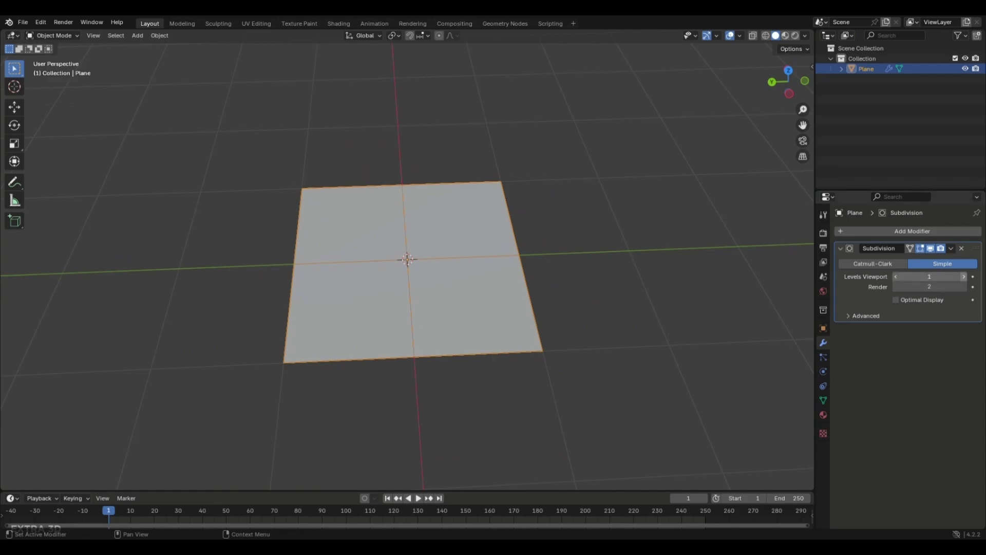
left_click(964, 276)
left_click(964, 277)
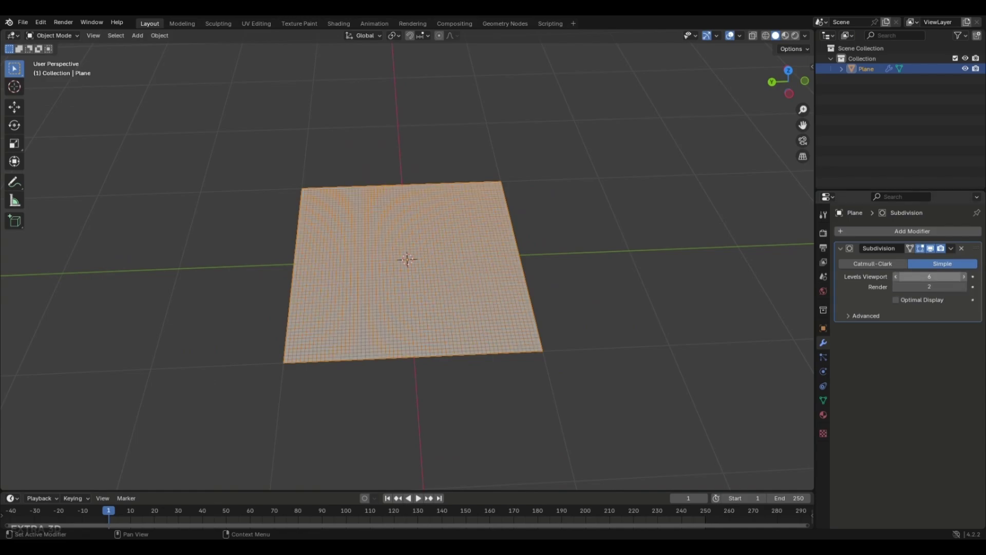
left_click(930, 276)
type("8")
key("Return")
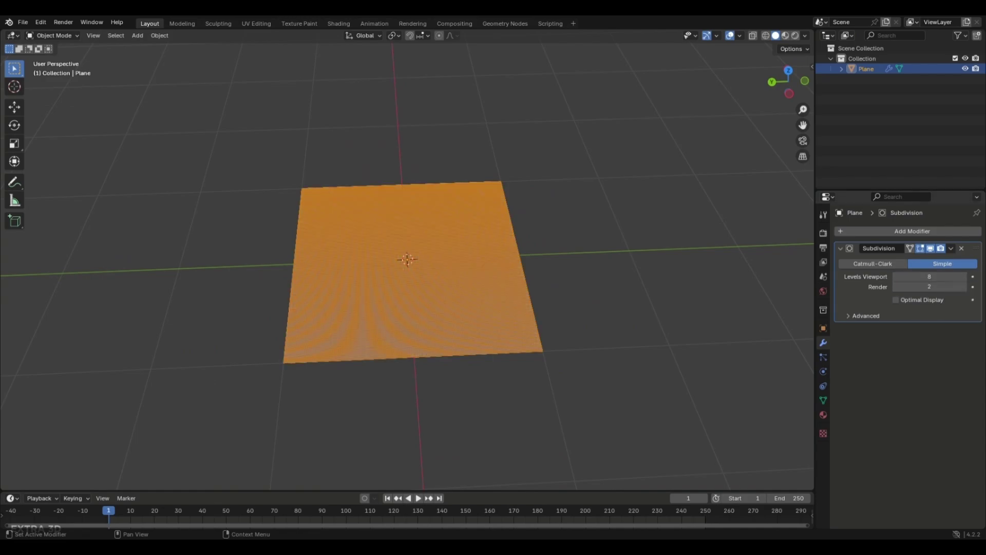
scroll(407, 260, "up", 4)
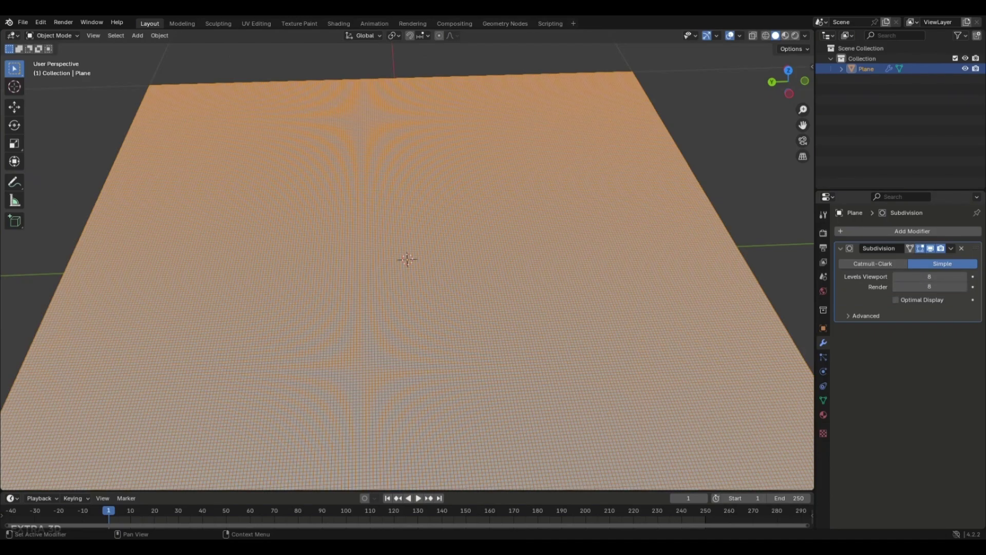
left_click(952, 248)
Apply the subdivision to the mesh, enter Sculpt Mode and undo the stray curve stroke.
left_click(904, 260)
scroll(407, 260, "up", 2)
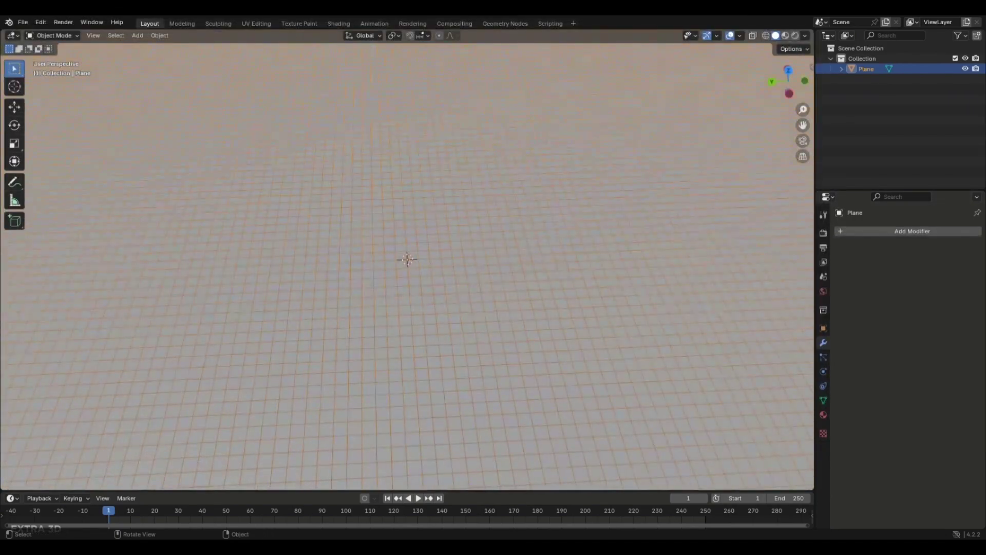
scroll(408, 260, "down", 7)
left_click(53, 35)
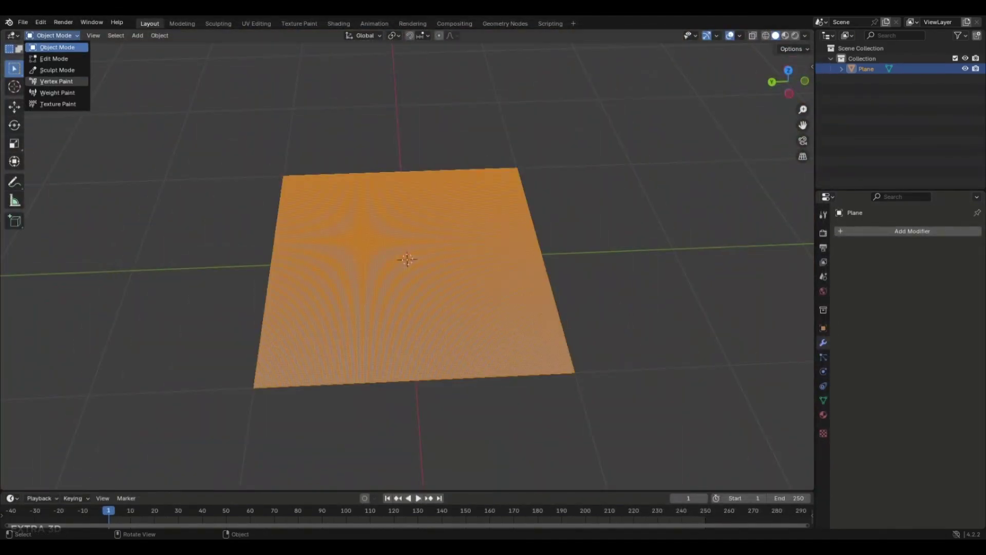
left_click(54, 81)
scroll(334, 259, "up", 4)
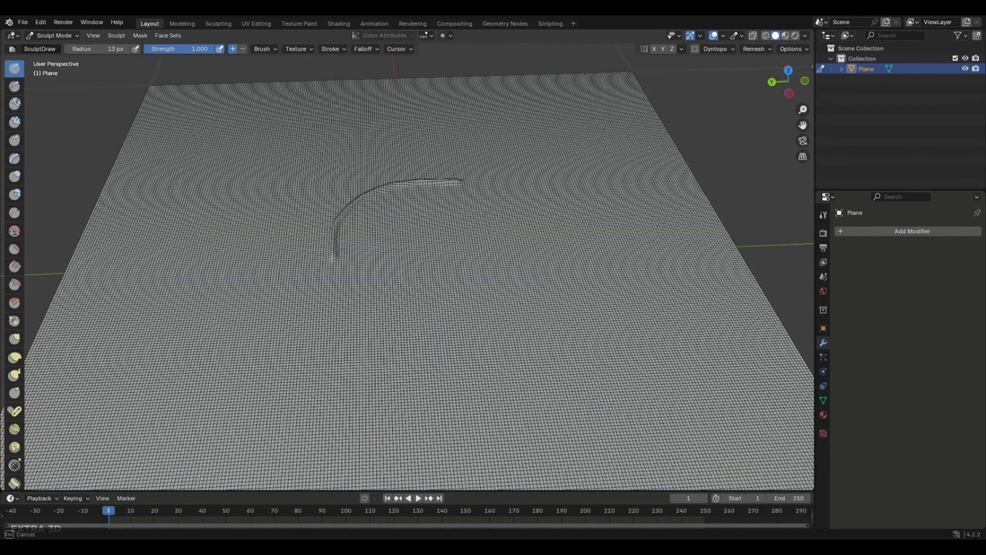
key("ctrl+z")
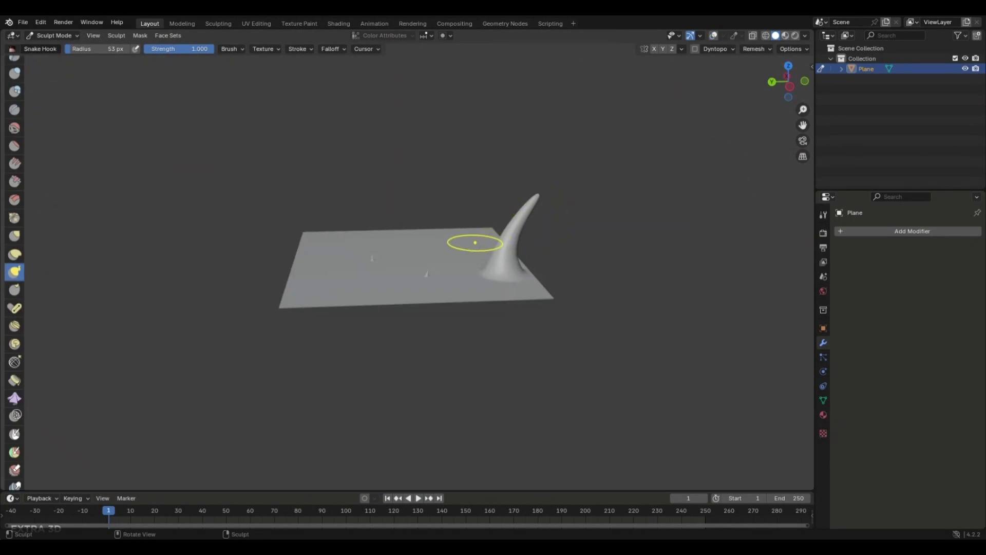
Pull three Snake Hook horns up from the plane, then undo two of them.
left_click_drag(469, 242, 398, 148)
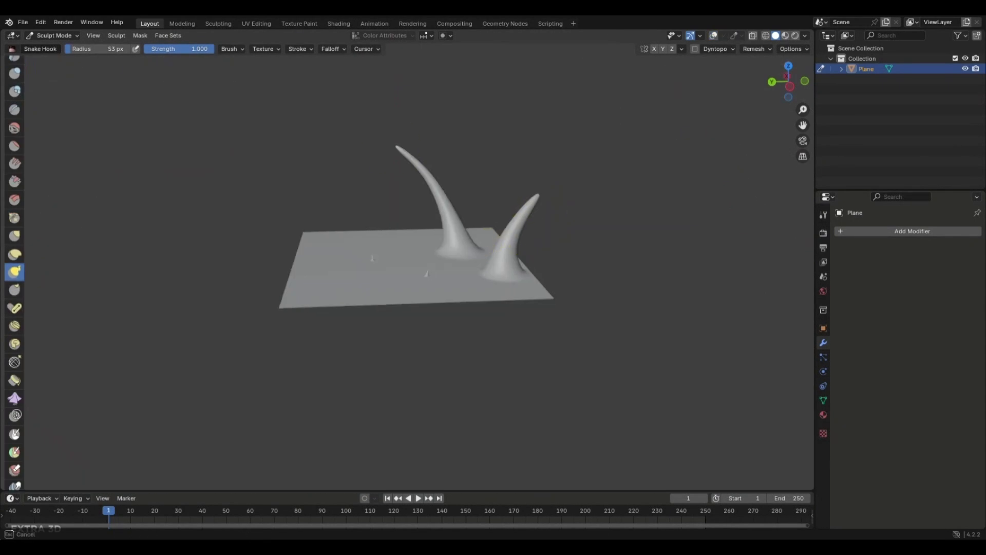
left_click_drag(402, 237, 265, 138)
left_click_drag(326, 272, 342, 102)
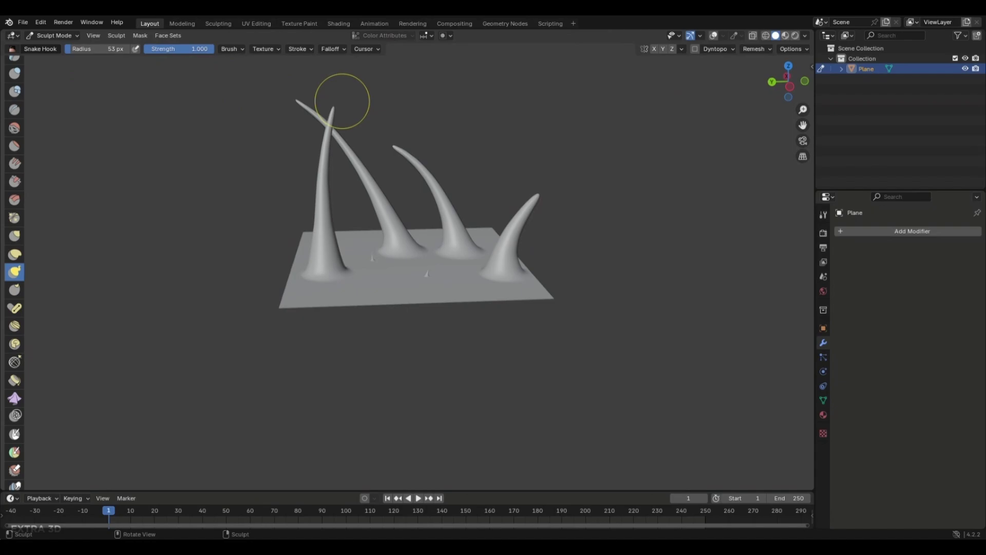
key("ctrl+z")
middle_click_drag(401, 222, 540, 254)
key("ctrl+z")
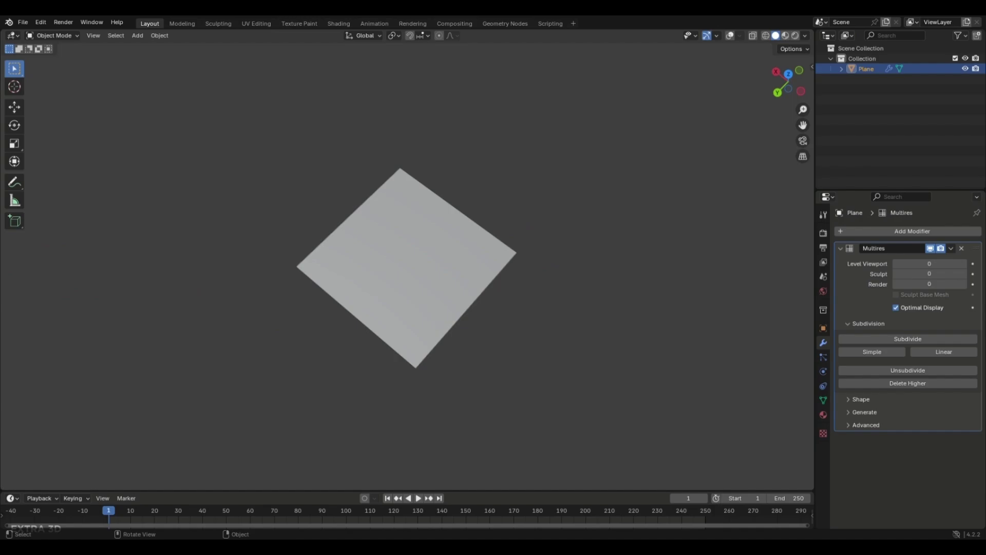
middle_click_drag(406, 268, 416, 242)
Turn overlays back on, disable Optimal Display and lower the Multires viewport level.
scroll(406, 277, "down", 4)
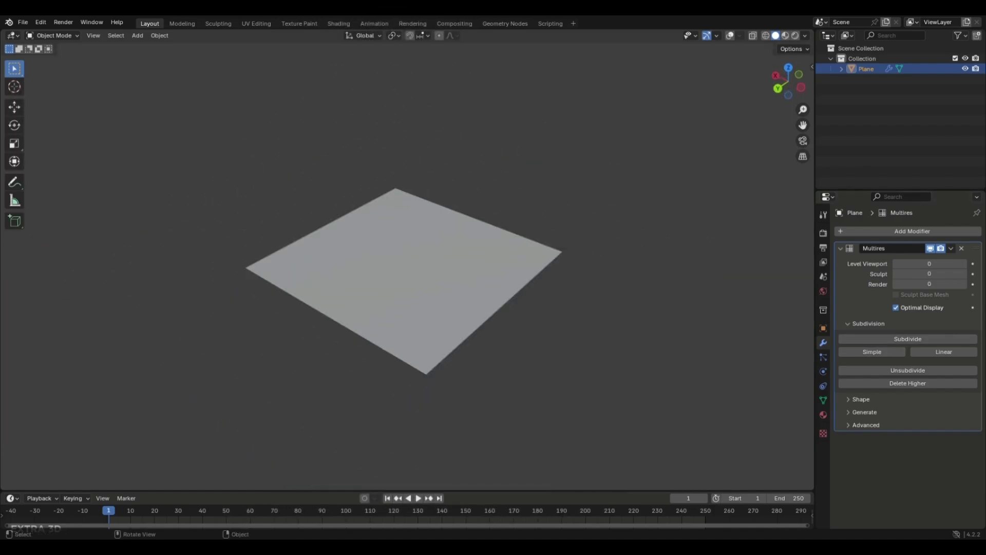
left_click(730, 35)
left_click(896, 307)
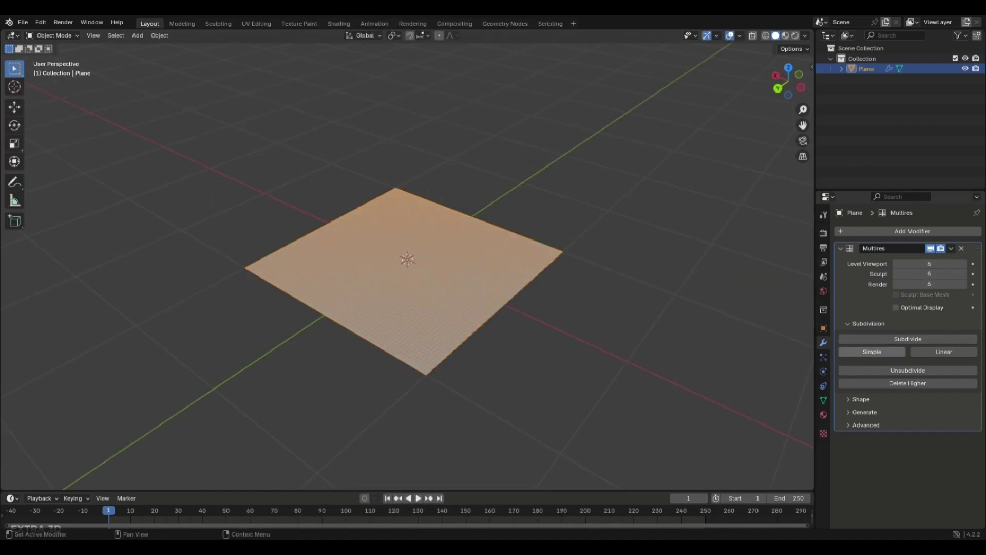
scroll(407, 260, "up", 6)
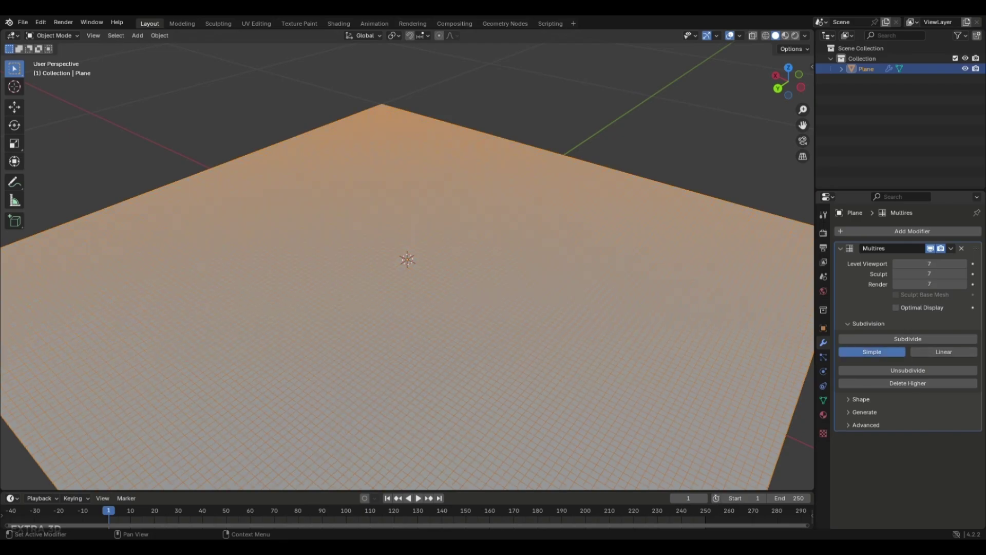
scroll(407, 260, "up", 5)
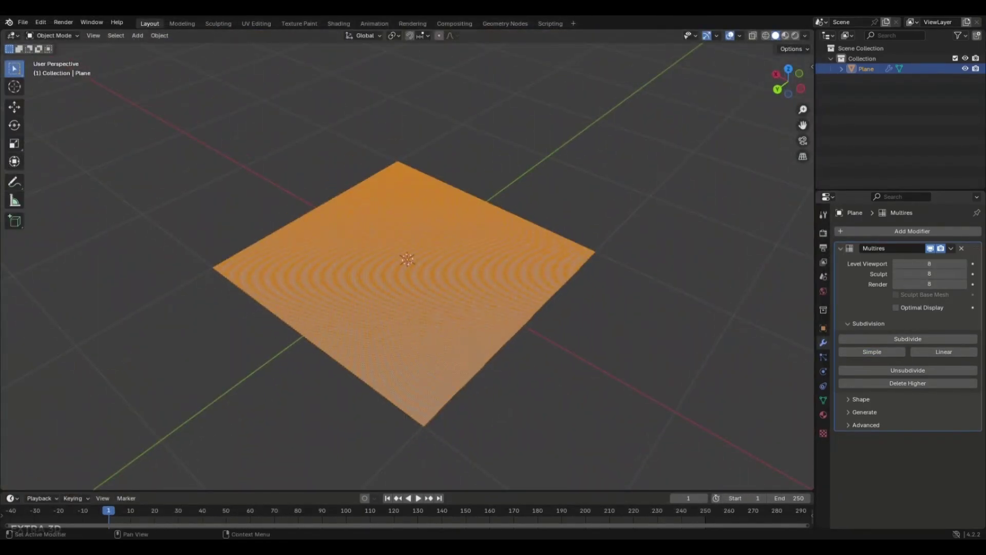
left_click(896, 264)
left_click(896, 263)
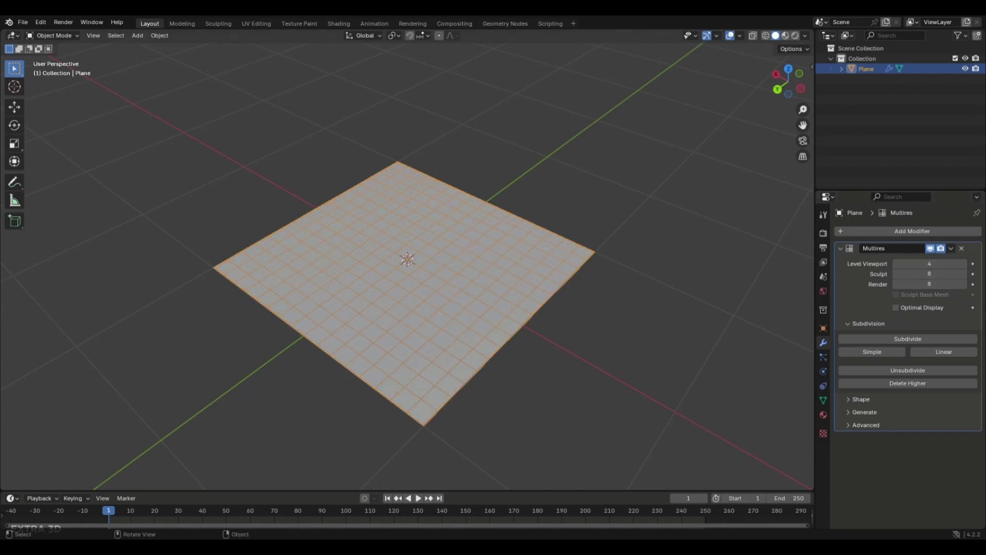
scroll(408, 260, "up", 4)
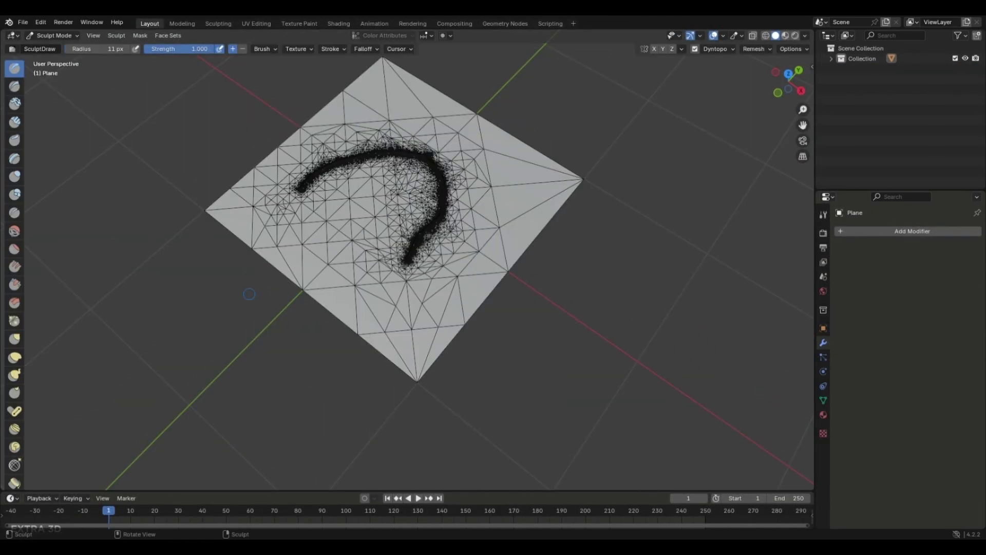
Sculpt a hooked stroke and a long stroke down the plane's left side with Dyntopo.
mouse_move(358, 204)
left_mouse_down()
mouse_move(332, 246)
mouse_move(454, 293)
mouse_move(507, 172)
mouse_move(360, 132)
left_mouse_up()
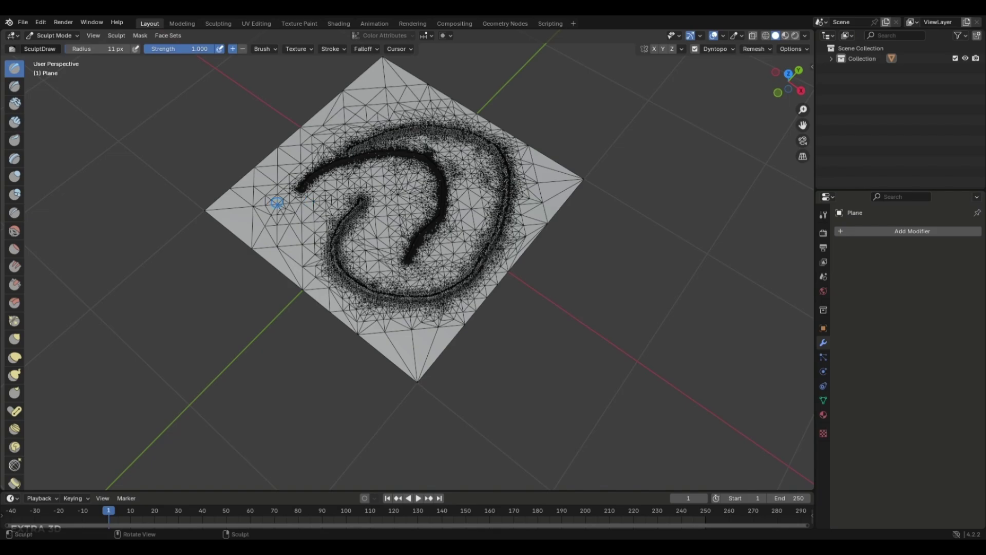
mouse_move(261, 191)
left_mouse_down()
mouse_move(292, 275)
mouse_move(364, 331)
mouse_move(455, 339)
left_mouse_up()
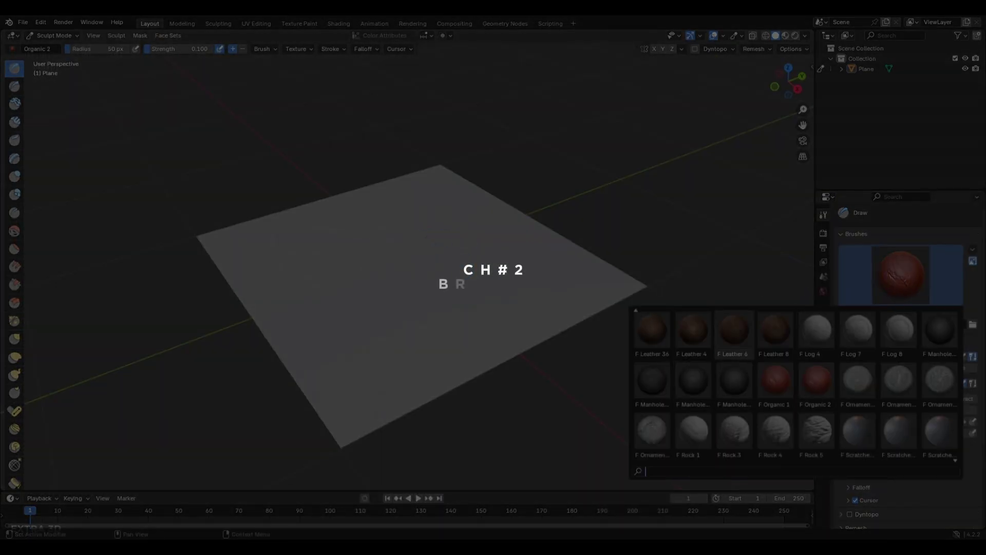
Choose the Skin 4 library brush from the brush preset grid.
scroll(796, 385, "down", 5)
left_click(899, 382)
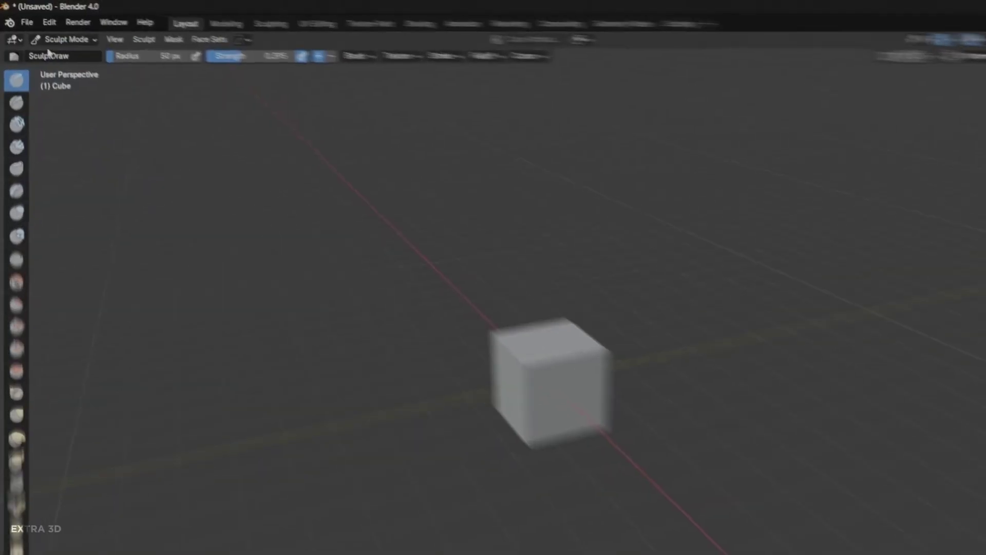
Append every brush from GSculpt Library Premium.blend into the current project.
left_click(32, 22)
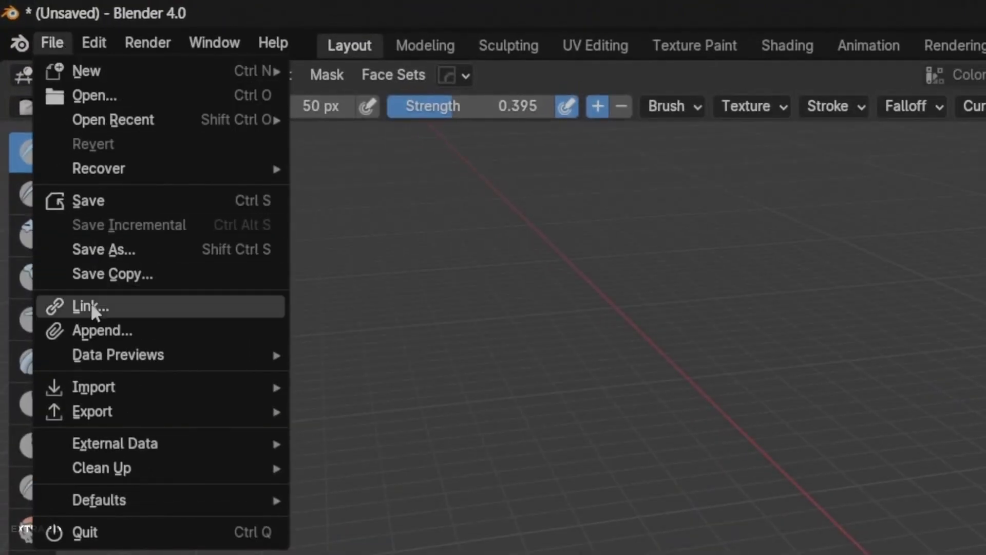
left_click(66, 332)
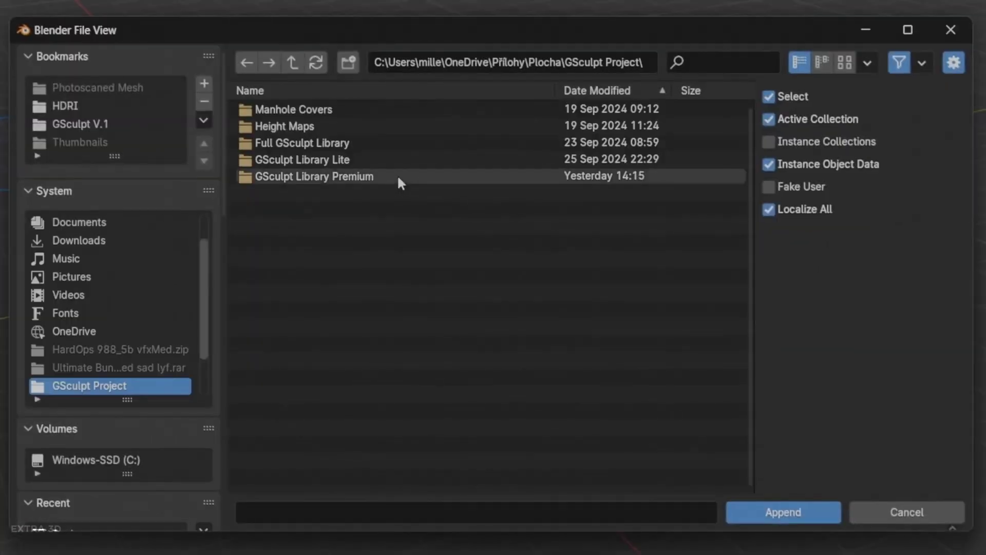
left_click(401, 177)
double_click(342, 109)
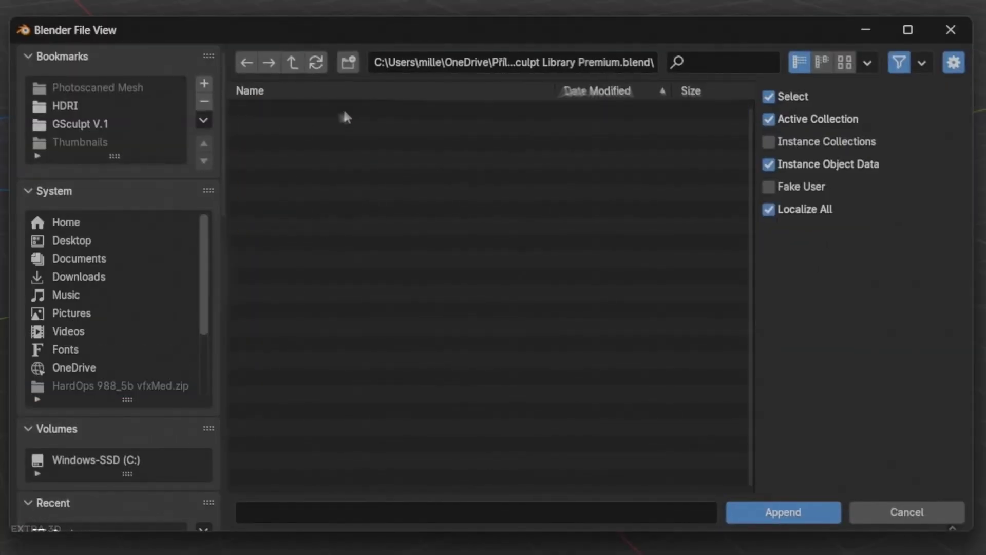
double_click(308, 309)
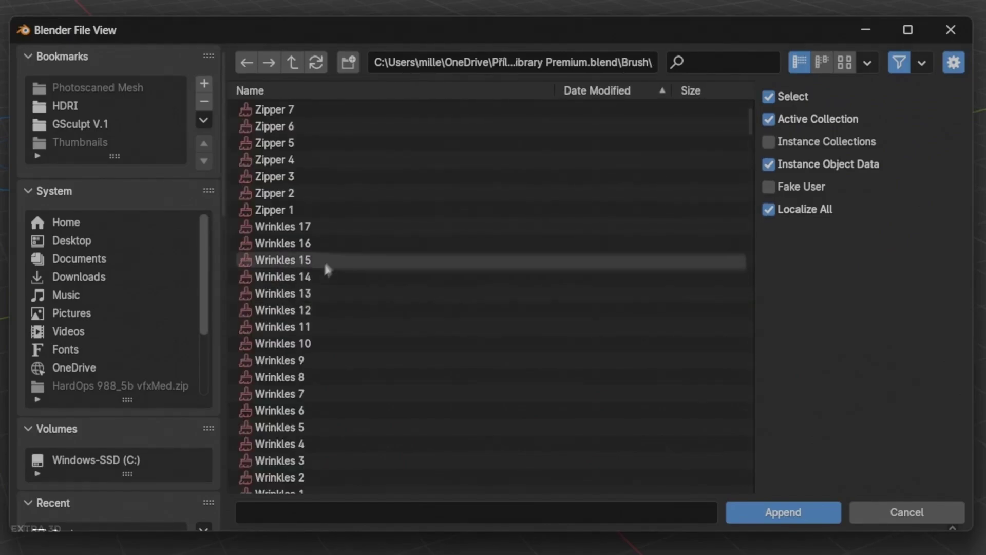
key("a")
left_click(791, 513)
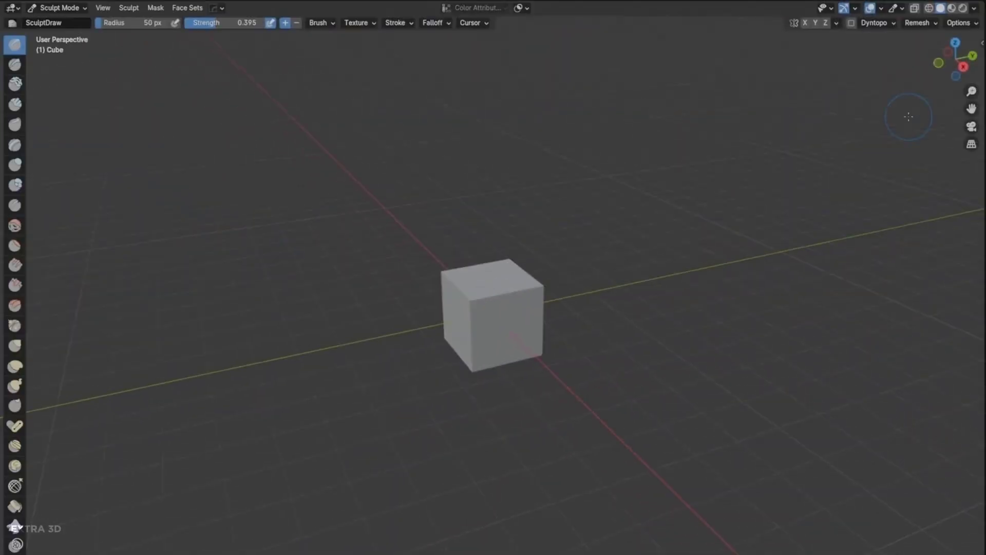
In the sidebar Tool tab, pick the newly appended Seam 15 brush from the presets.
key("n")
key("t")
left_click(977, 74)
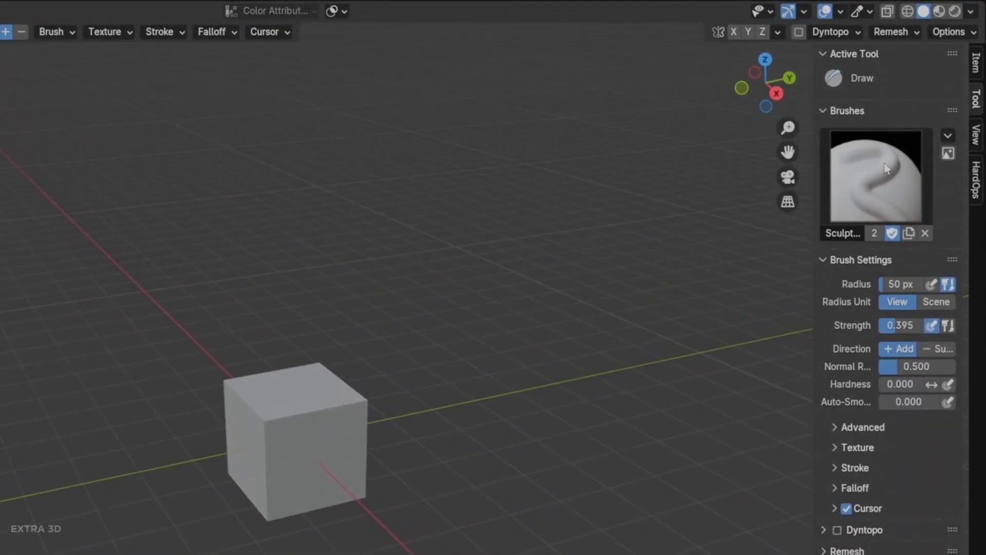
left_click(904, 128)
scroll(708, 436, "down", 10)
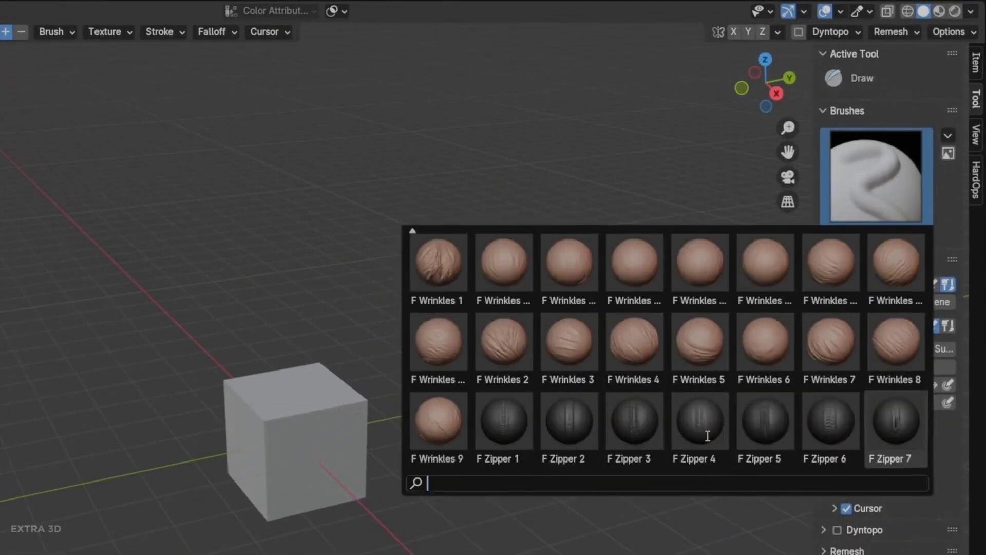
left_click(894, 442)
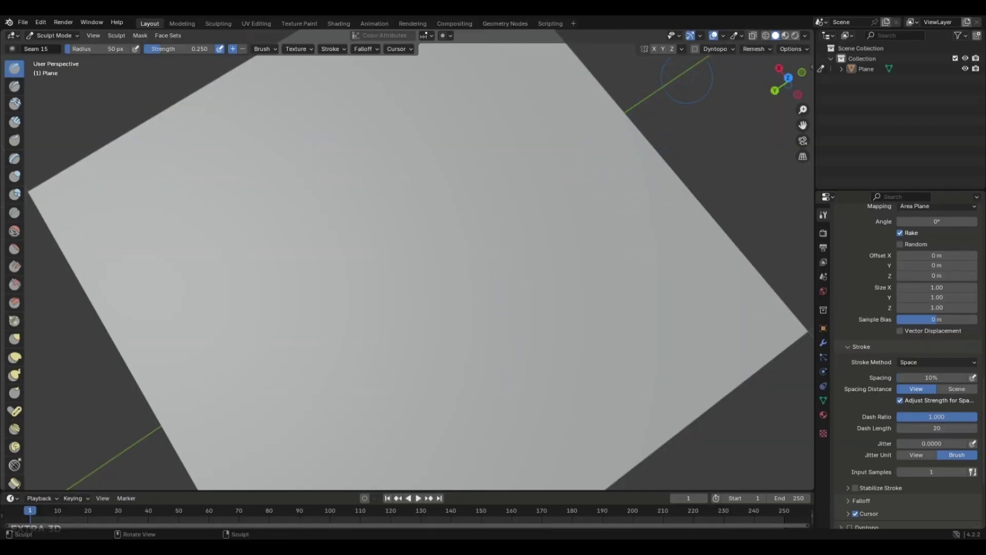
Enable Dyntopo, accepting the attribute warning, and sculpt a bent seam stroke across the plane.
left_click(696, 49)
left_click(571, 71)
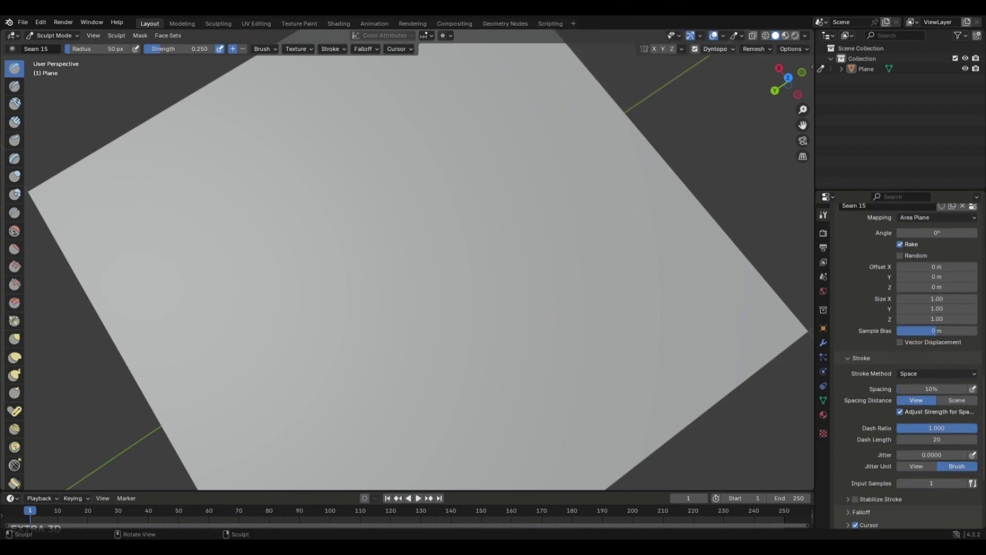
left_click(733, 49)
left_click_drag(425, 303, 653, 69)
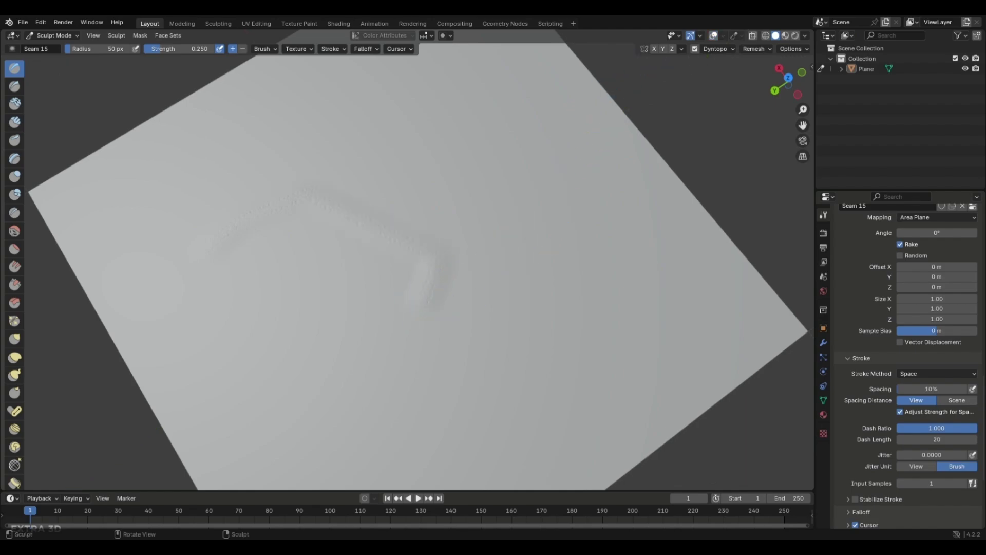
Show the wireframe overlay, sculpt an S-shaped seam stroke, then hide overlays to inspect.
left_click(724, 36)
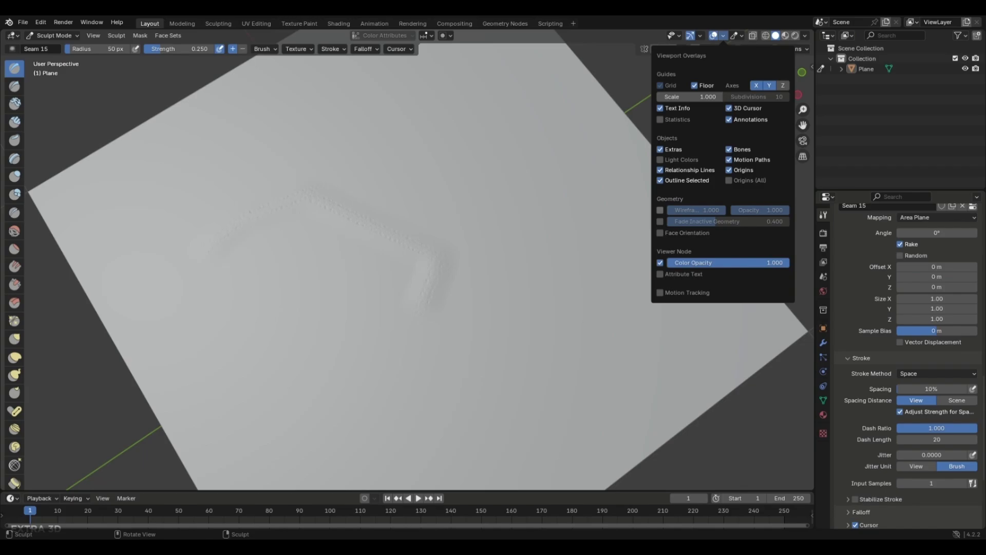
left_click(660, 210)
scroll(414, 276, "up", 10)
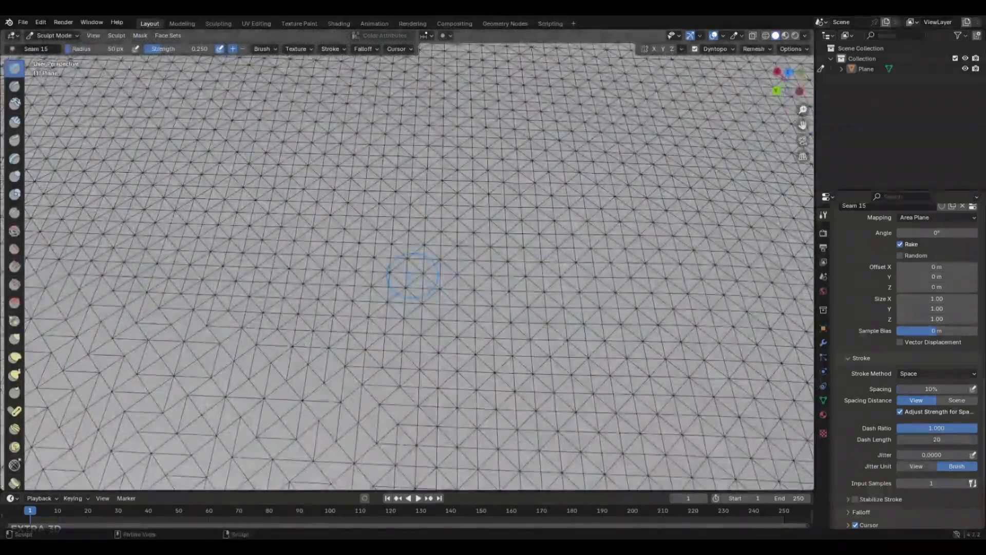
scroll(413, 275, "down", 10)
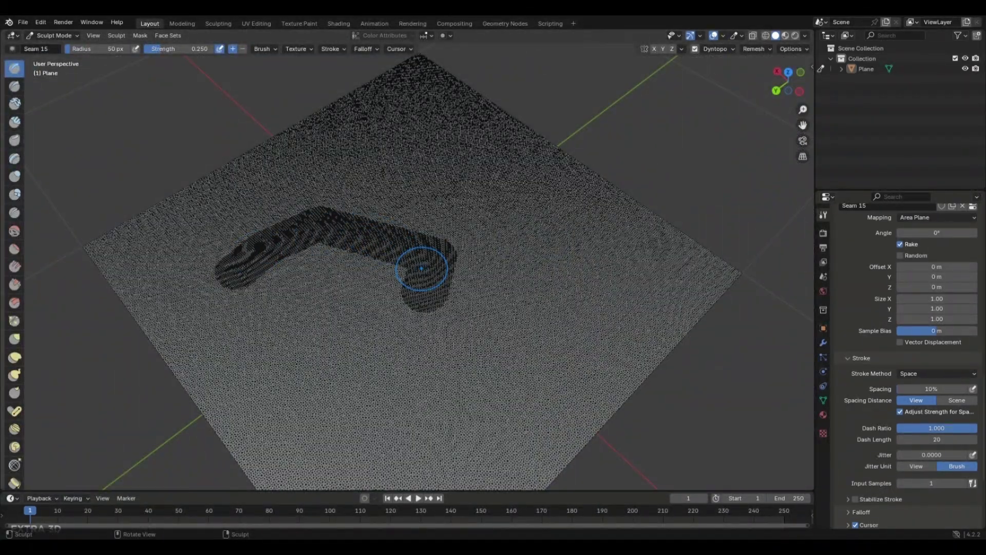
mouse_move(293, 334)
left_mouse_down()
mouse_move(415, 382)
mouse_move(493, 350)
mouse_move(531, 278)
mouse_move(597, 240)
mouse_move(665, 301)
left_mouse_up()
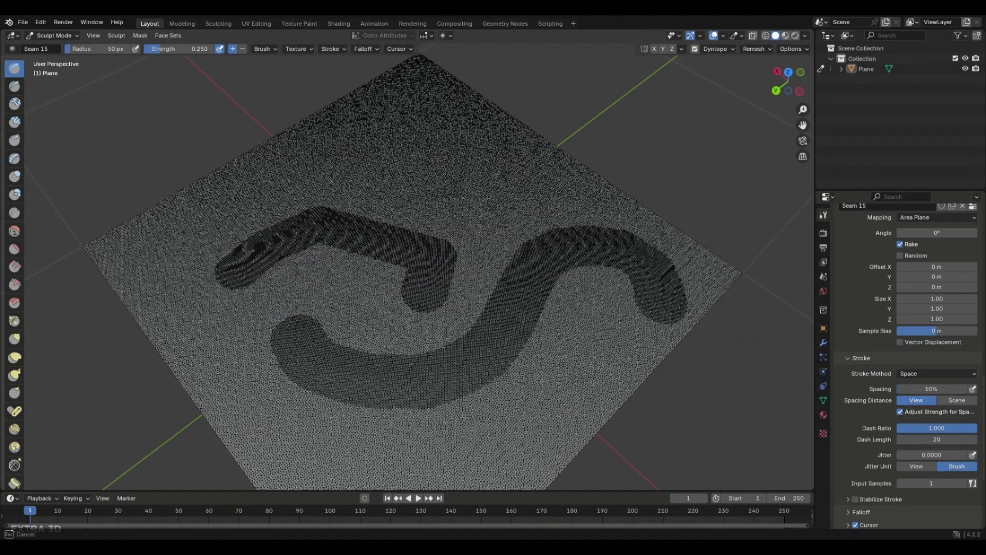
key("shift+alt+z")
scroll(465, 329, "up", 8)
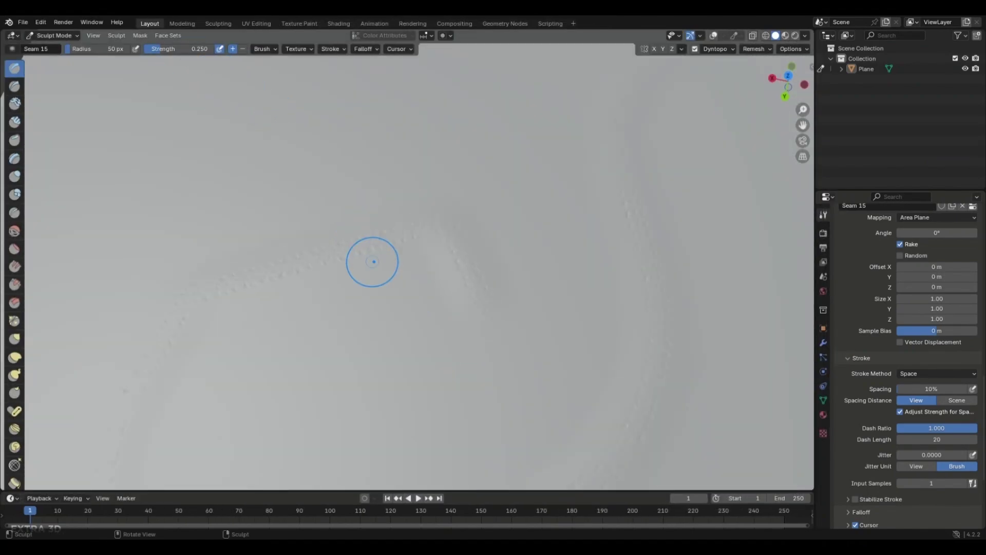
Give Seam 20 a Space stroke with 40% spacing and Stabilize Stroke, then carve a seam across the disc.
scroll(374, 262, "down", 8)
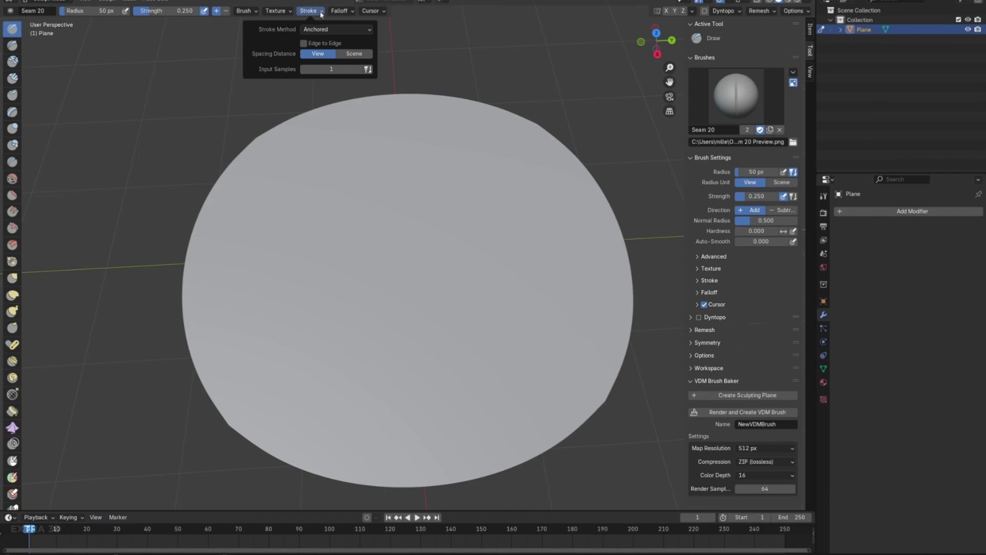
left_click(325, 30)
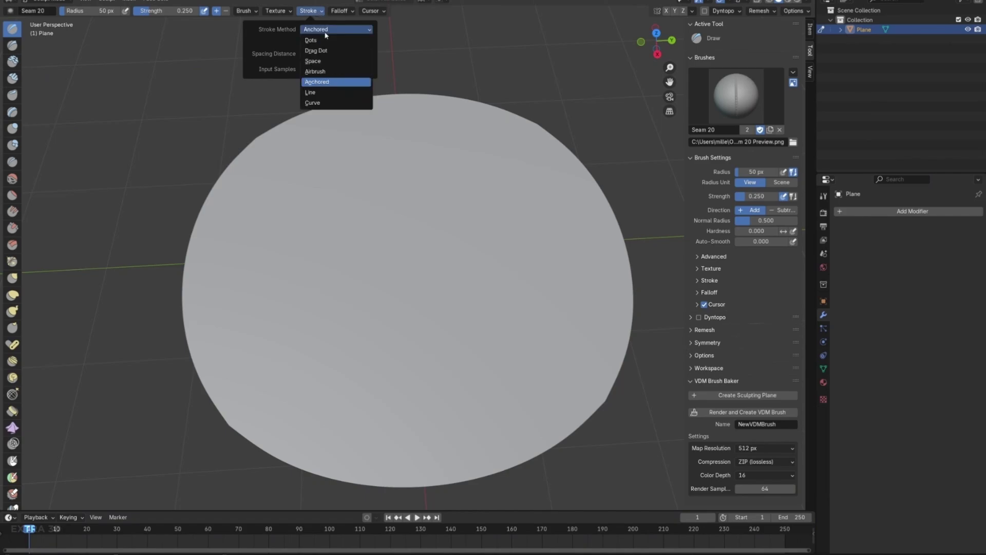
left_click_drag(334, 43, 354, 43)
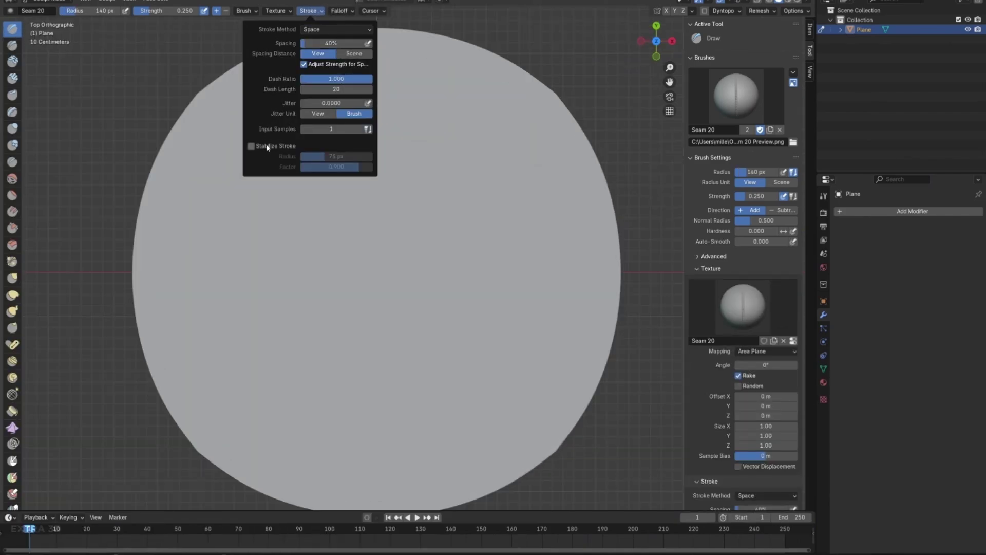
left_click(251, 146)
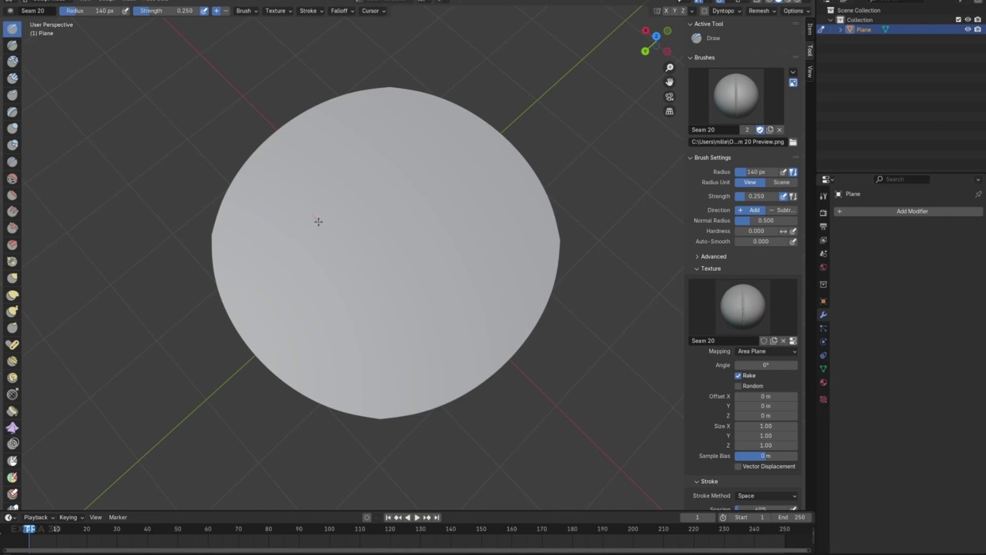
mouse_move(319, 222)
left_mouse_down()
mouse_move(431, 320)
mouse_move(512, 361)
left_mouse_up()
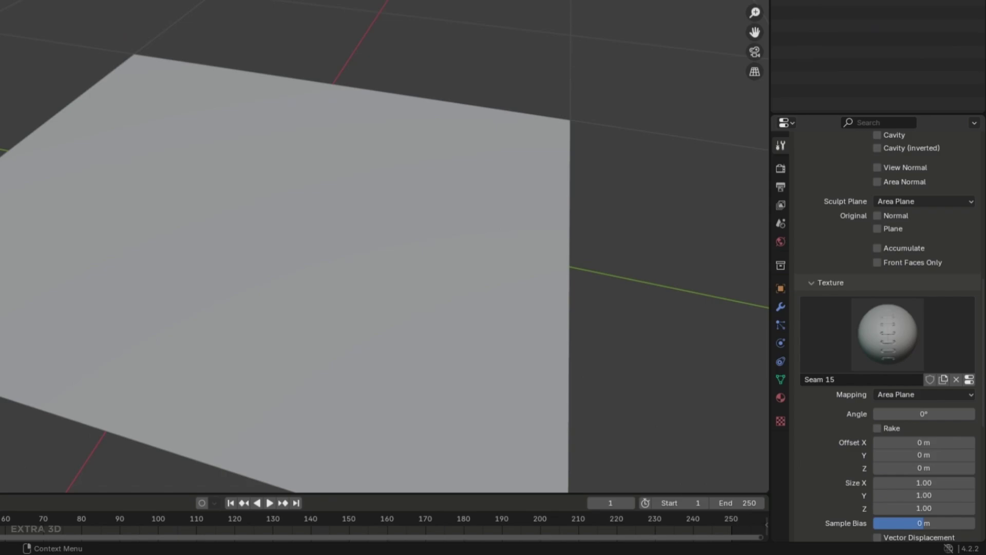
Enable Rake, carve a seam groove to the disc's edge, and expand the Forest Generator options.
scroll(879, 334, "down", 5)
left_click(878, 324)
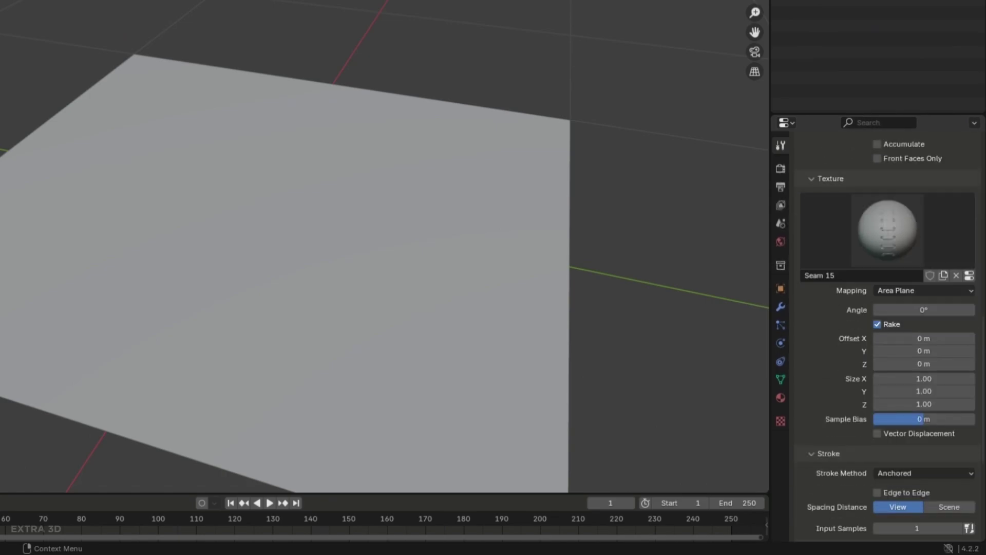
scroll(884, 334, "down", 6)
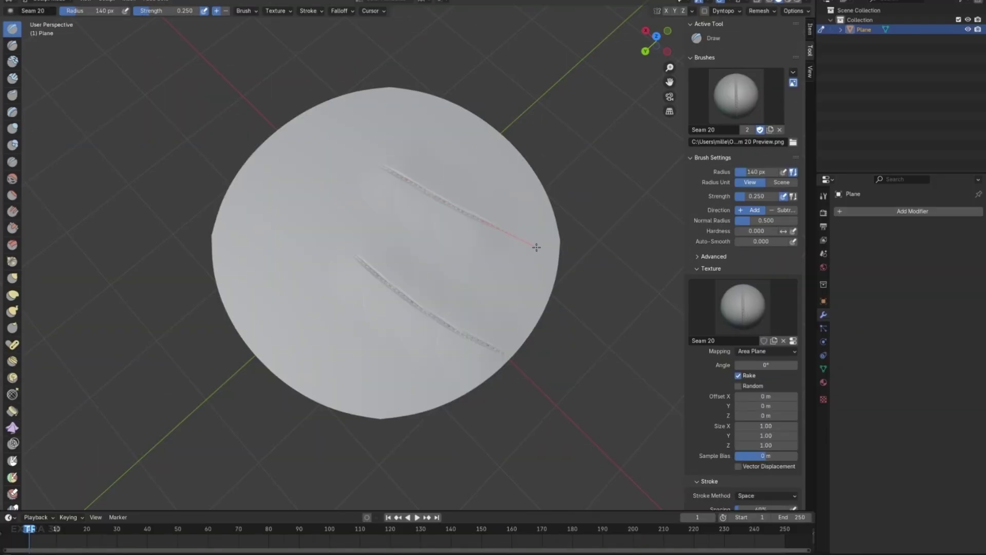
left_click_drag(581, 266, 582, 266)
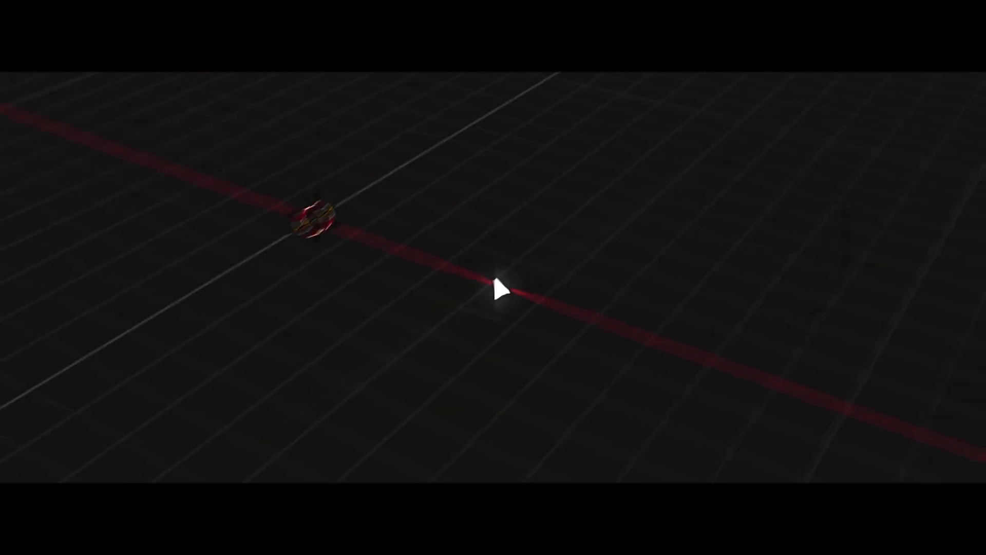
left_click(498, 173)
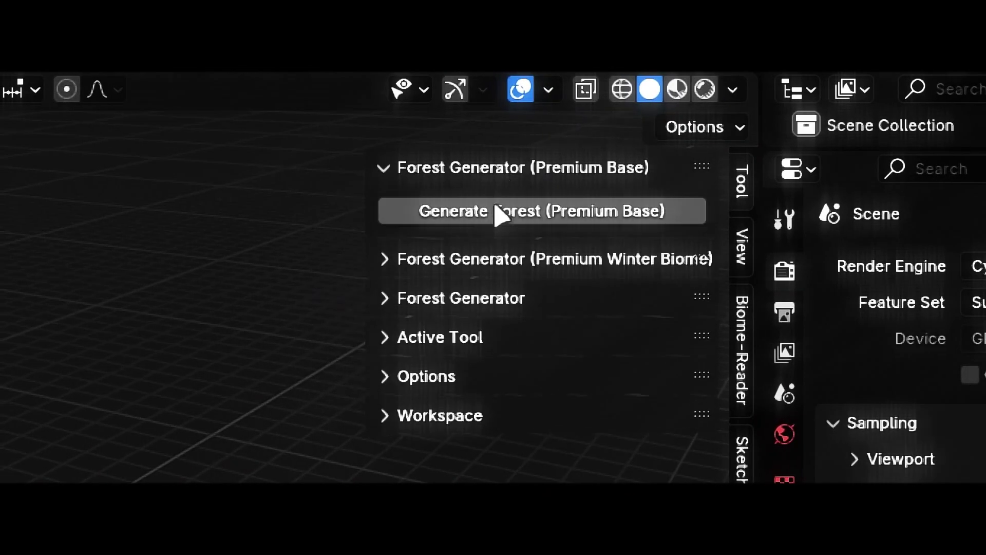